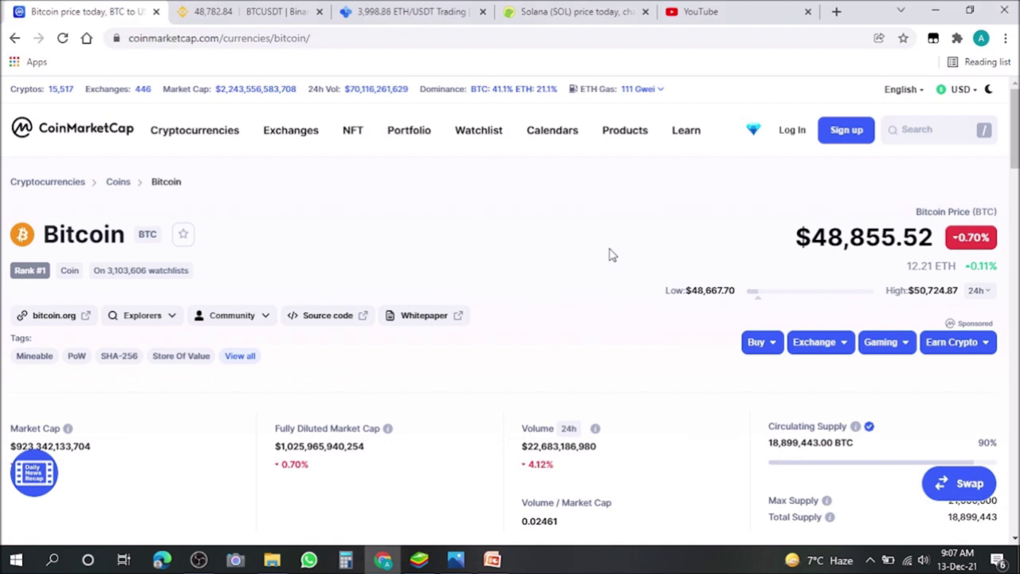
# Open Bitcoin's historical data and set its date range to the last 365 days
pyautogui.scroll(-3, 579, 221)
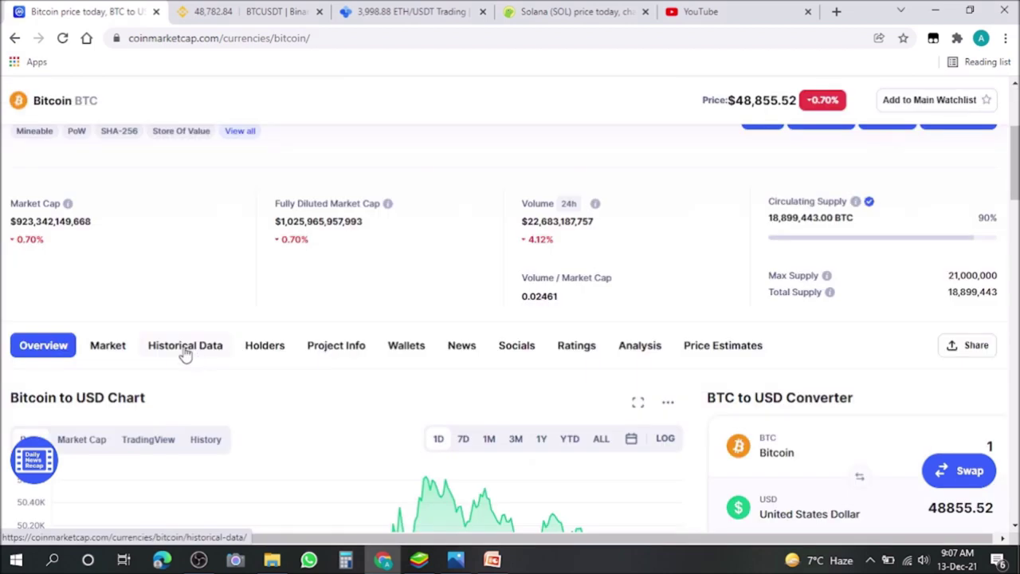
pyautogui.click(185, 347)
pyautogui.scroll(-2, 760, 384)
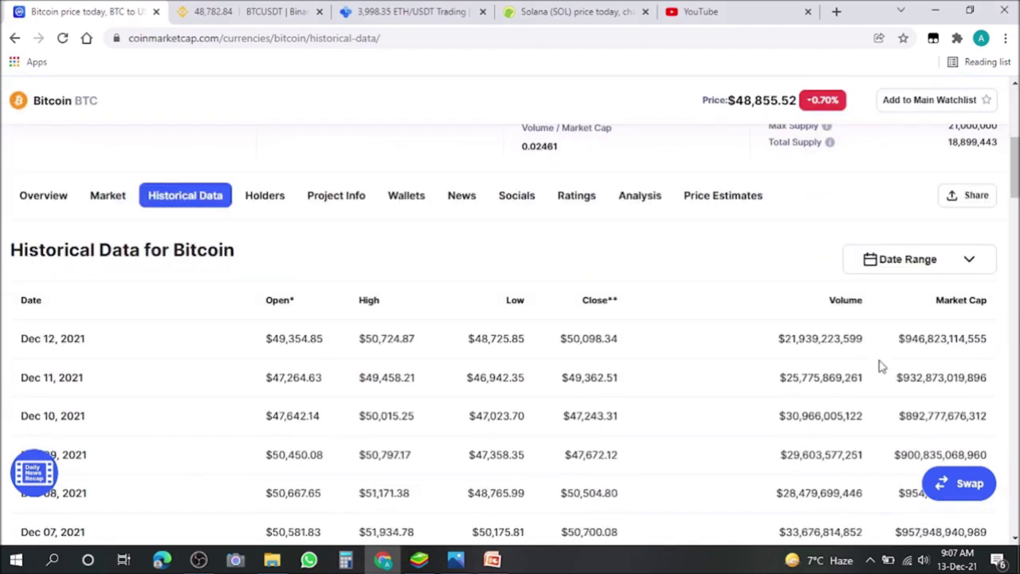
pyautogui.click(897, 267)
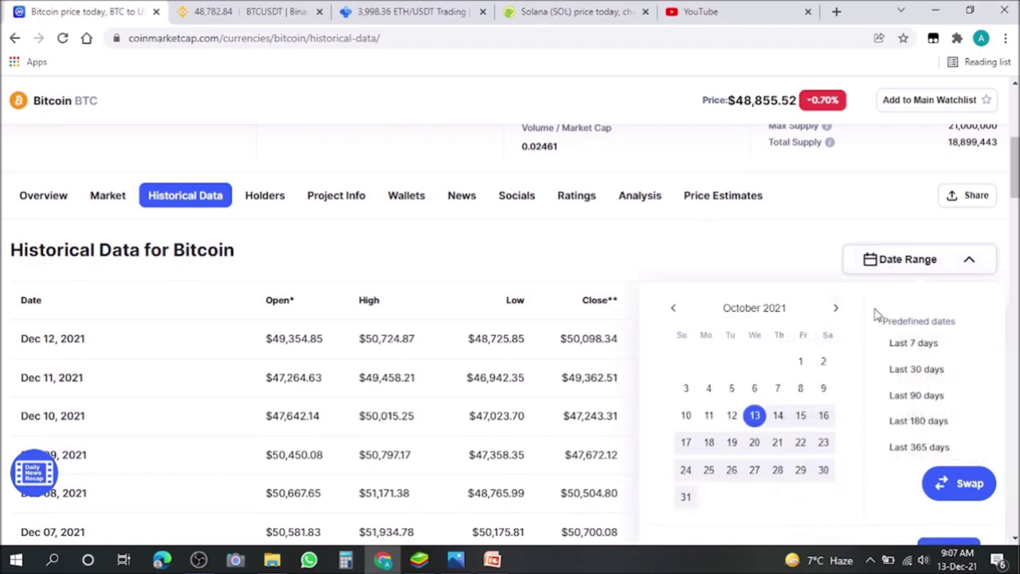
pyautogui.click(916, 451)
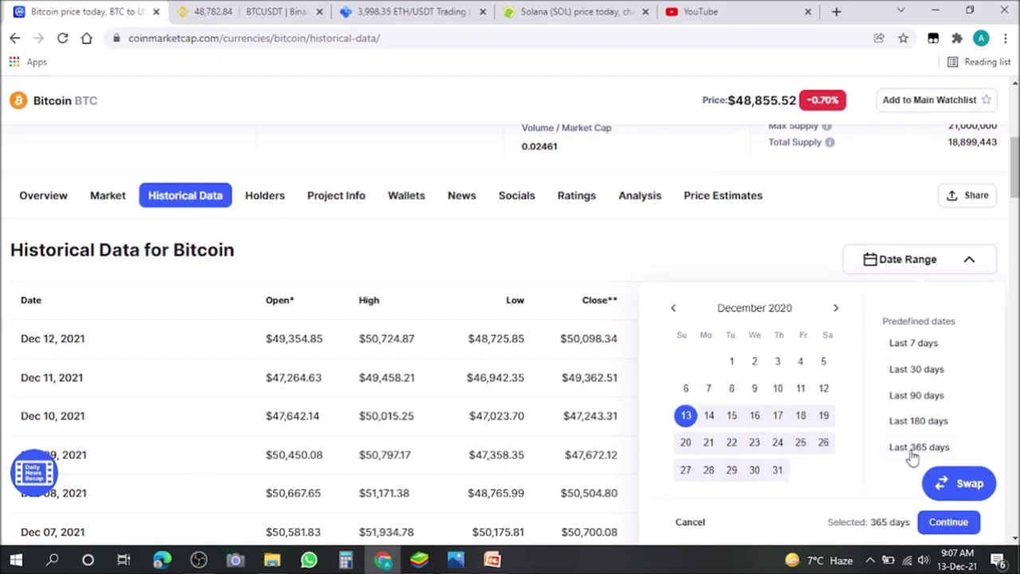
pyautogui.click(947, 523)
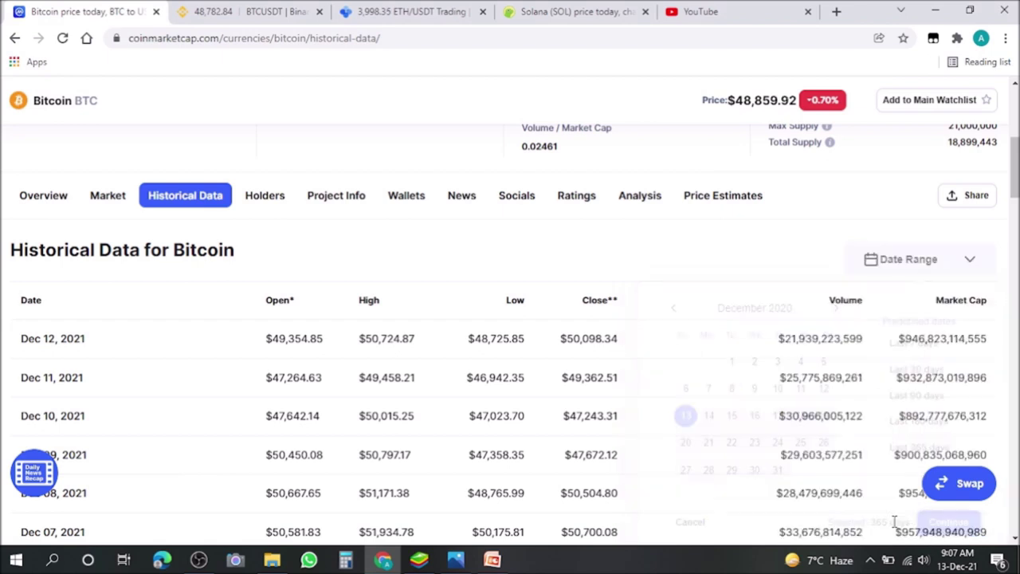
# Find the Dec 07, 2020 entry in Bitcoin's historical data and highlight its date and low price
pyautogui.scroll(-20, 335, 389)
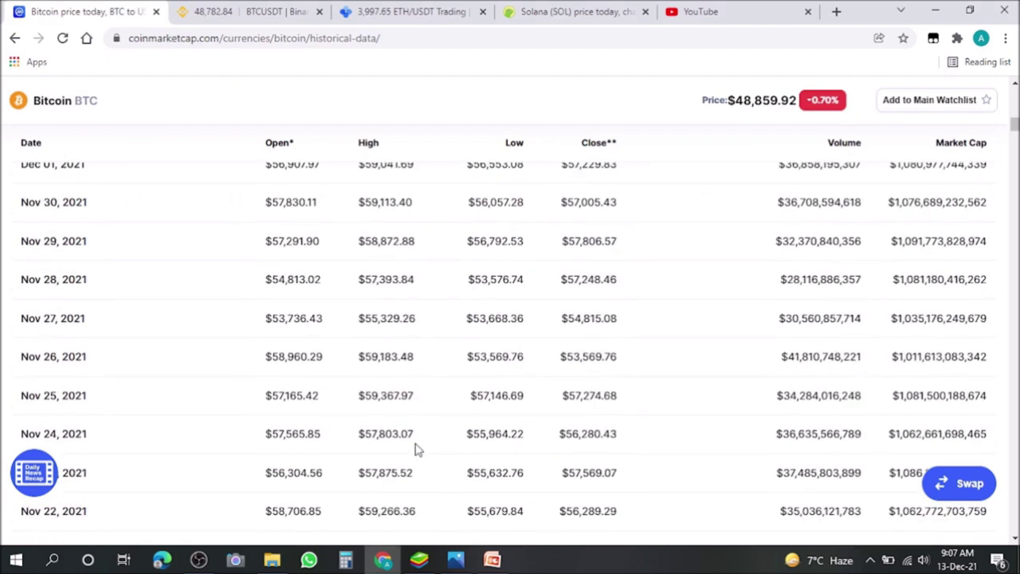
pyautogui.moveTo(20, 312); pyautogui.dragTo(91, 317)
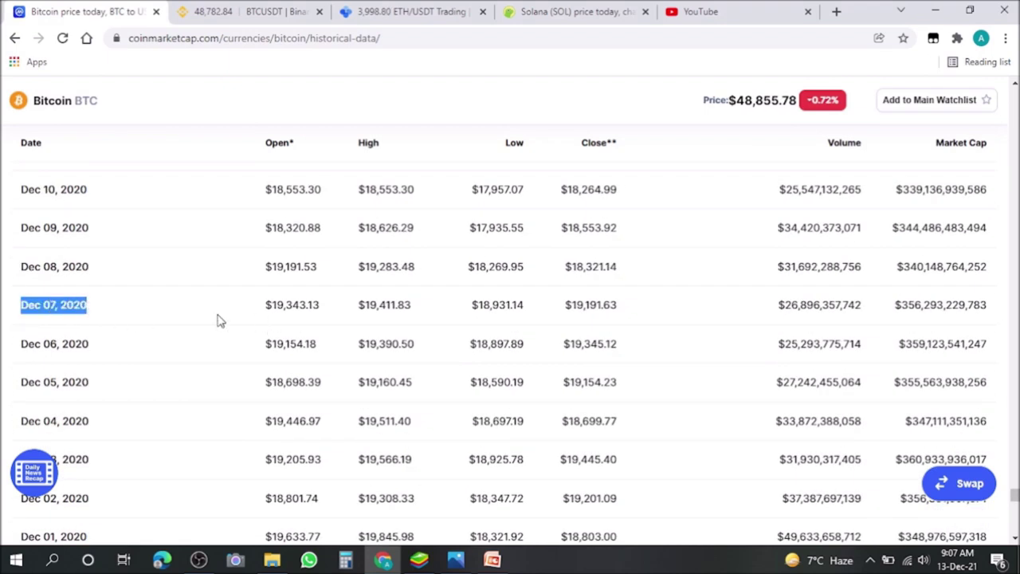
pyautogui.click(488, 311)
pyautogui.moveTo(483, 311); pyautogui.dragTo(513, 319)
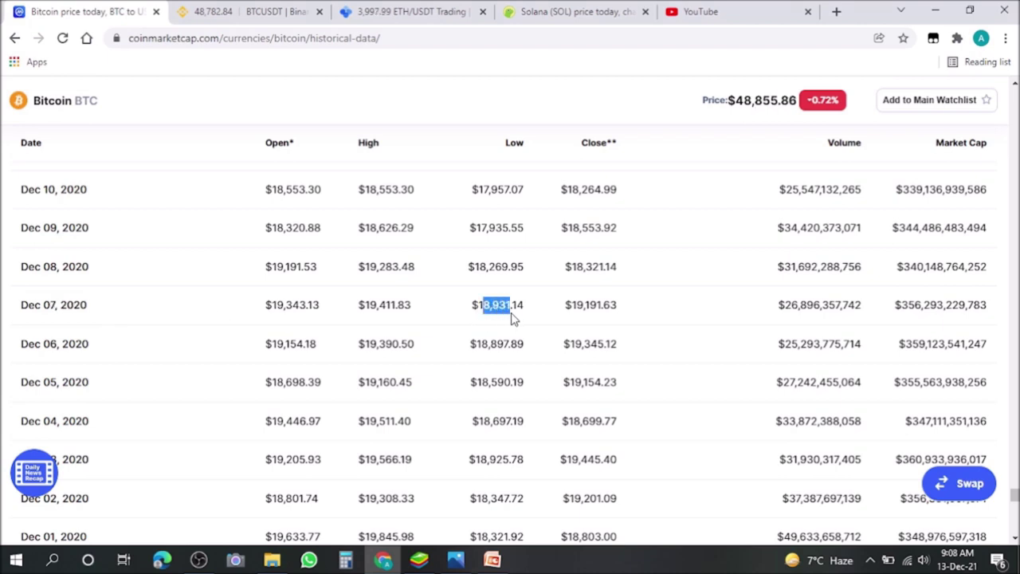
pyautogui.click(497, 321)
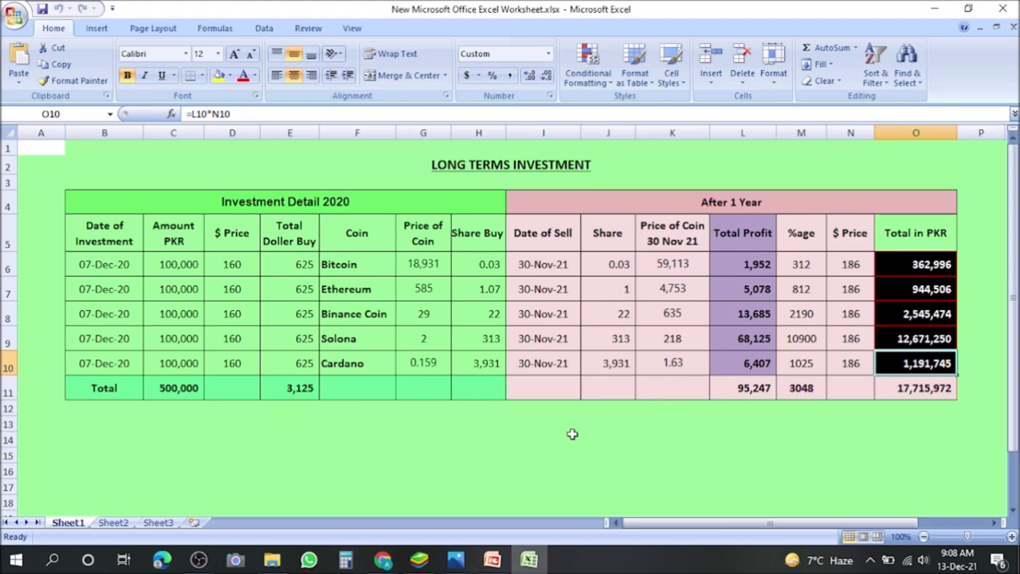
# Switch to the Excel investment sheet and review Bitcoin's 2020 date, PKR amount, dollar price, dollars bought, coin name and coin price
pyautogui.click(97, 266)
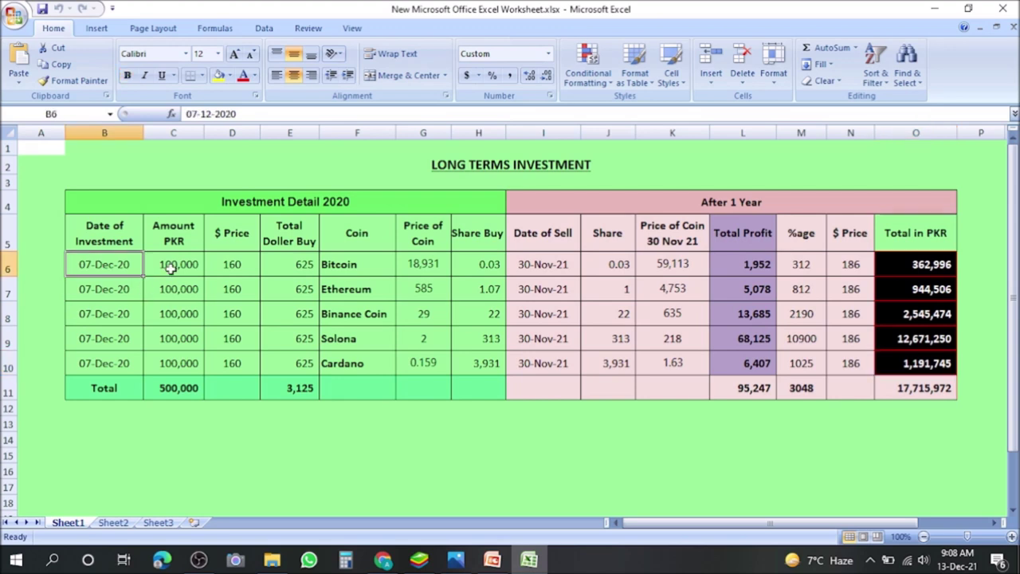
pyautogui.click(166, 265)
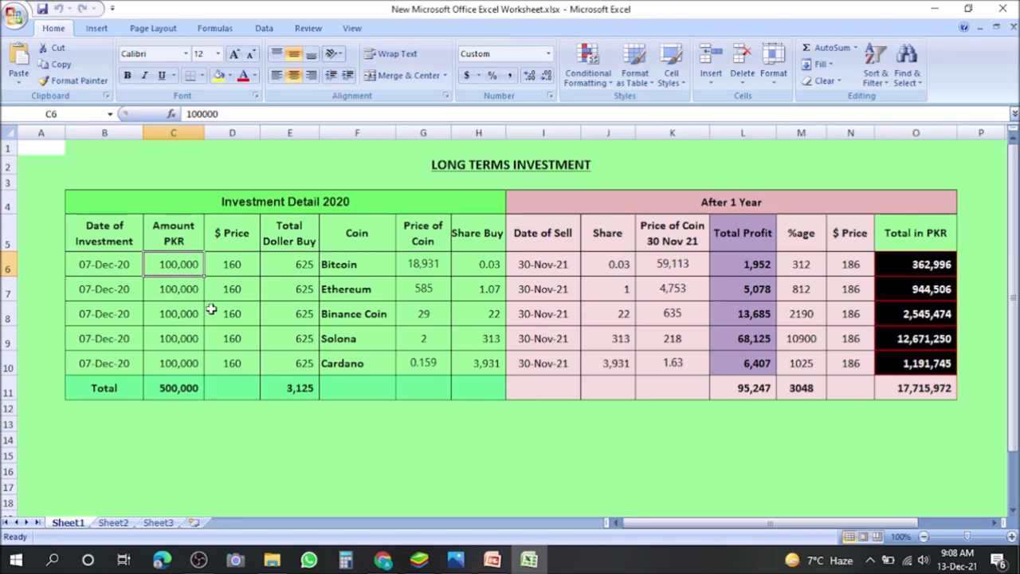
pyautogui.click(236, 271)
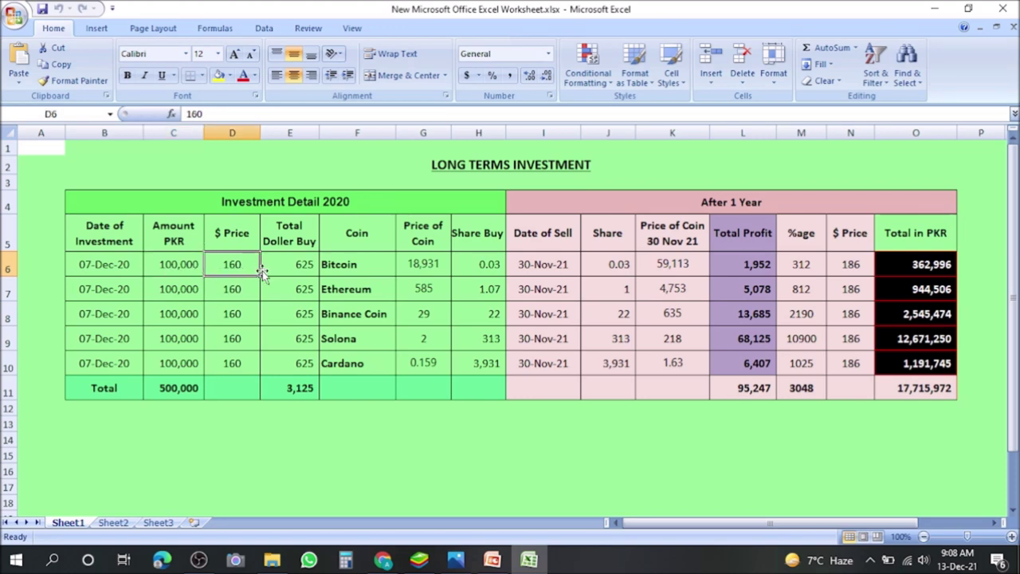
pyautogui.click(304, 271)
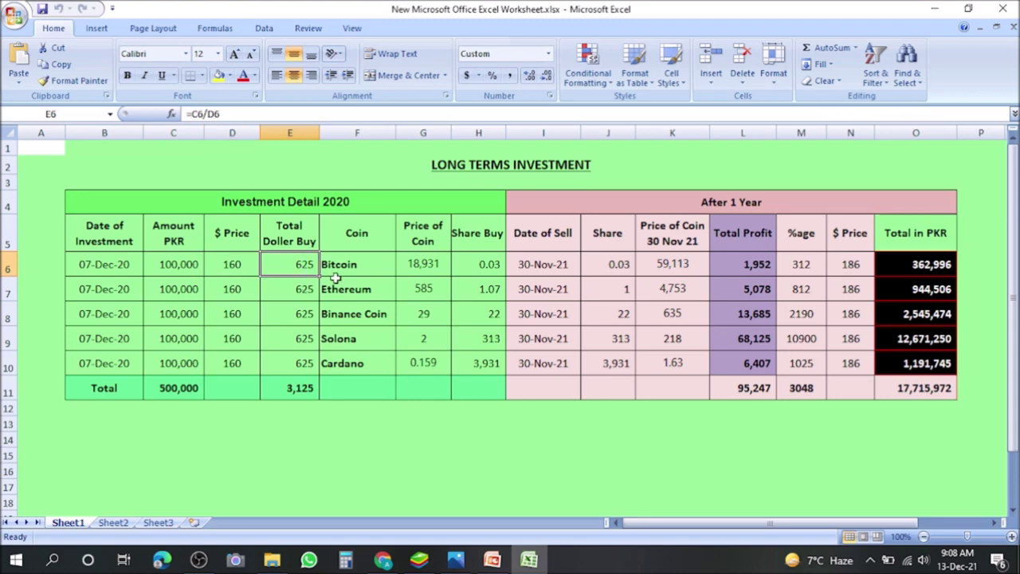
pyautogui.click(339, 273)
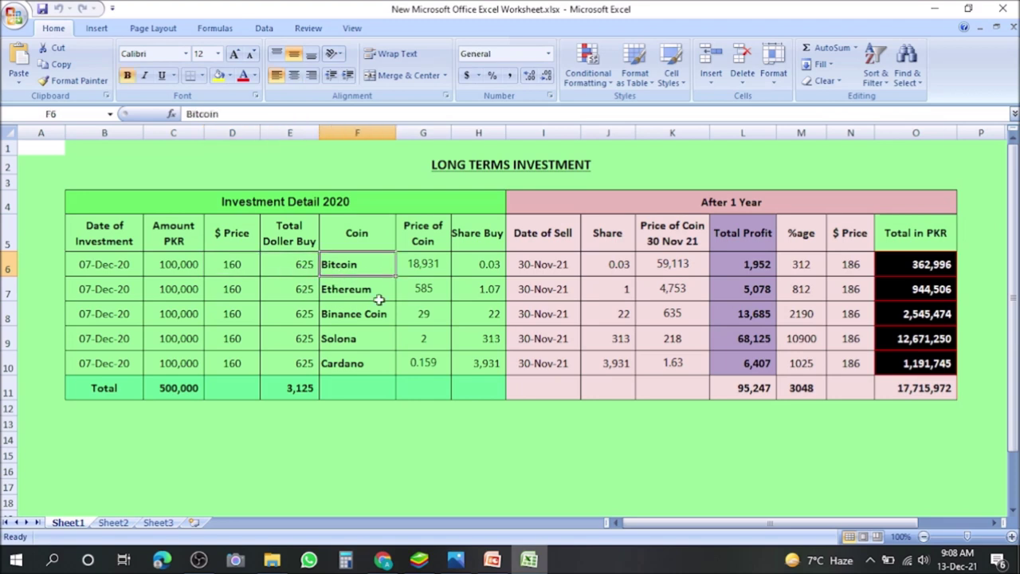
pyautogui.click(427, 289)
pyautogui.click(432, 264)
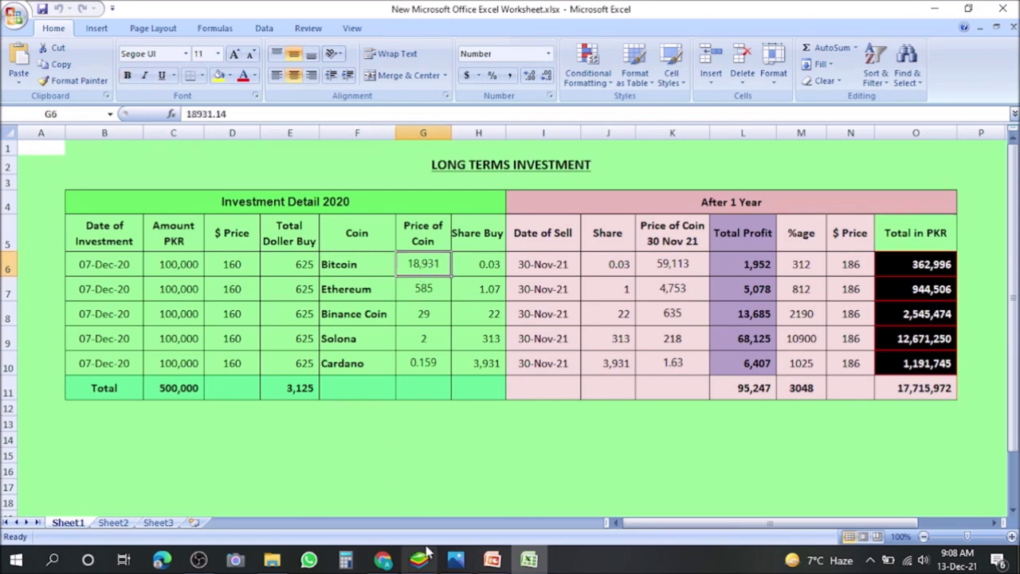
# Check Bitcoin's Dec 07, 2020 low price on CoinMarketCap in Chrome, and return to the Excel sheet
pyautogui.moveTo(455, 562)
pyautogui.click(383, 561)
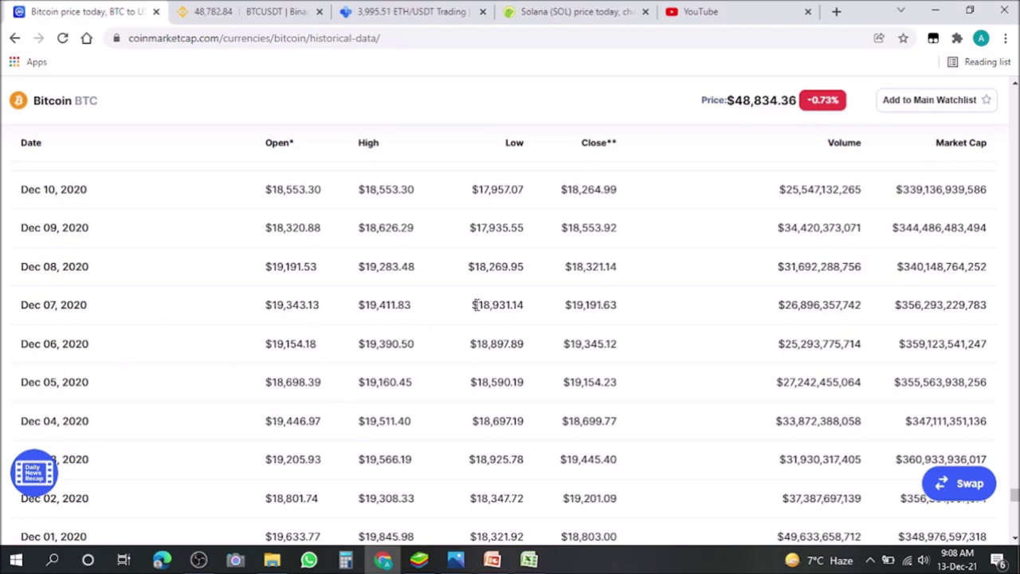
pyautogui.moveTo(482, 308); pyautogui.dragTo(513, 307)
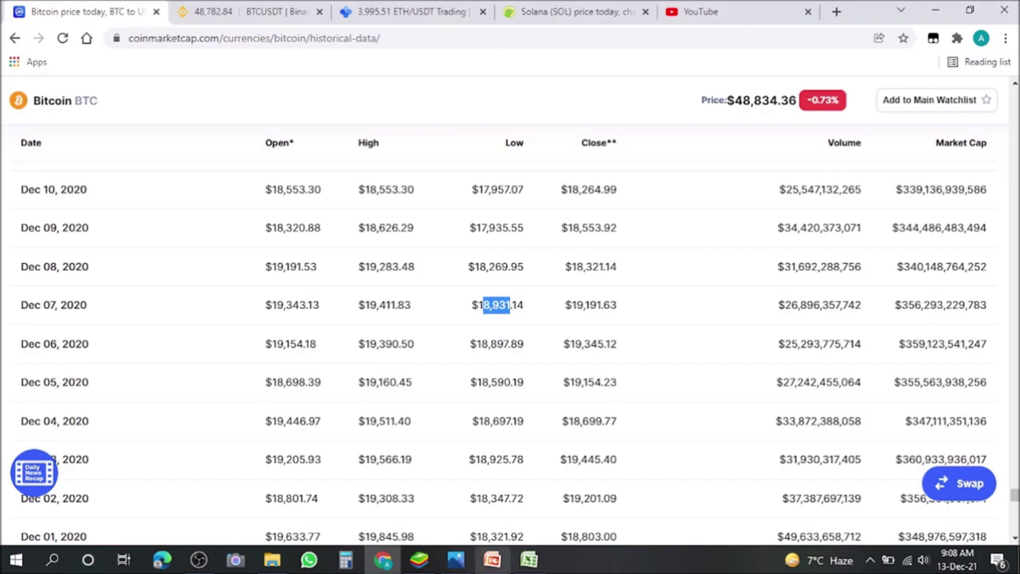
pyautogui.click(529, 561)
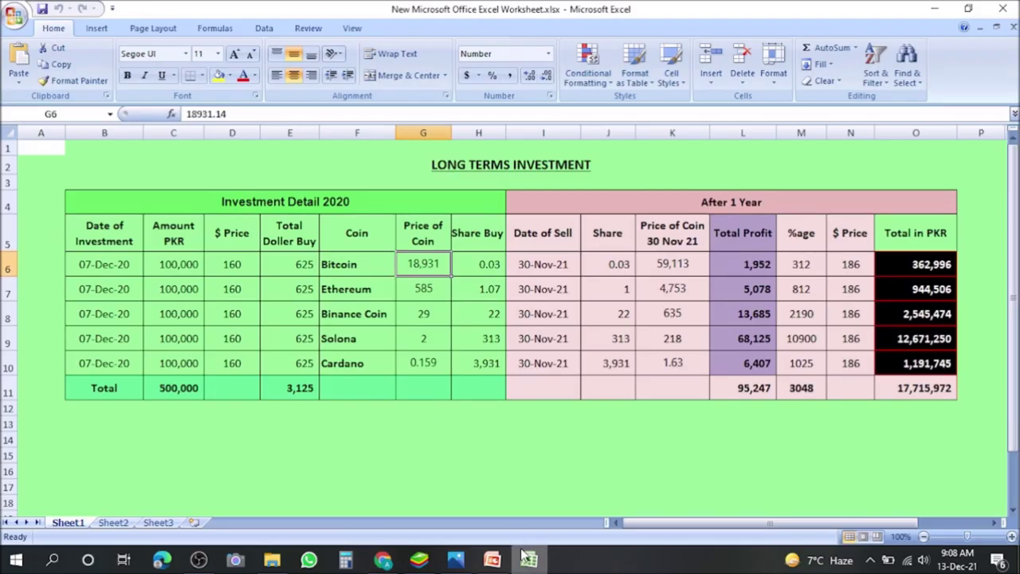
# Review Bitcoin's share bought, date of sell and 30 Nov 21 coin price in the investment table
pyautogui.click(486, 271)
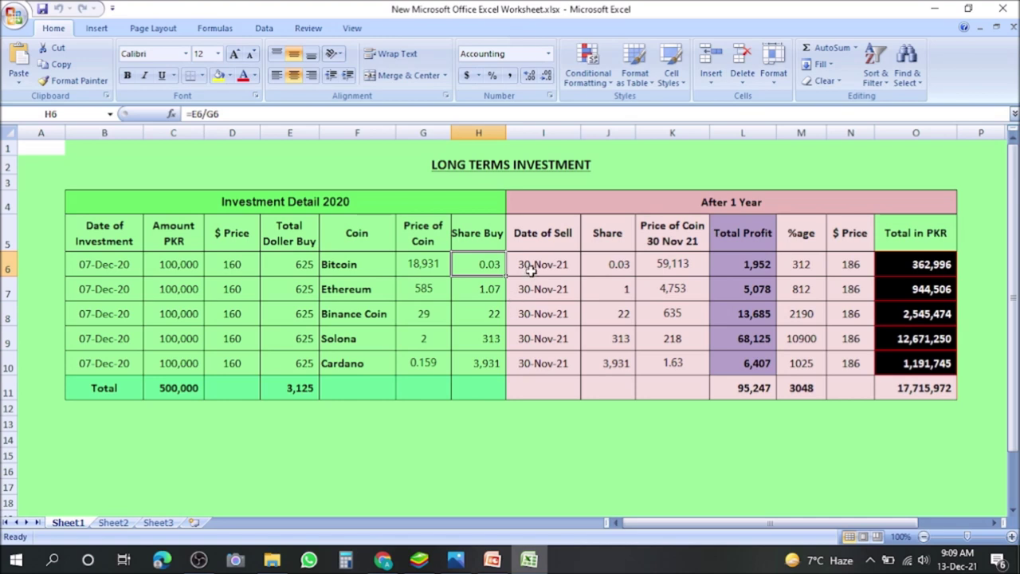
pyautogui.click(532, 270)
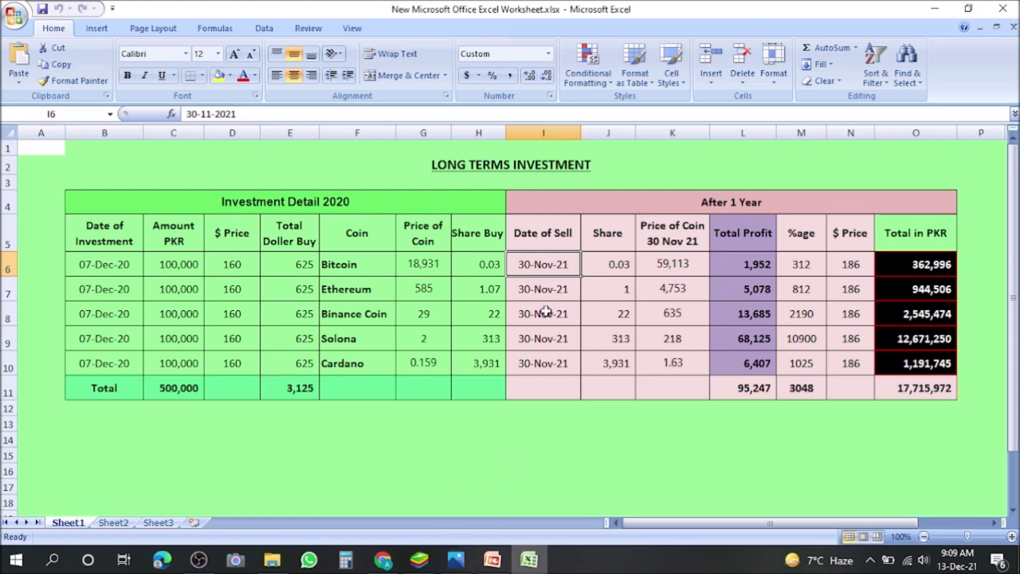
pyautogui.click(660, 269)
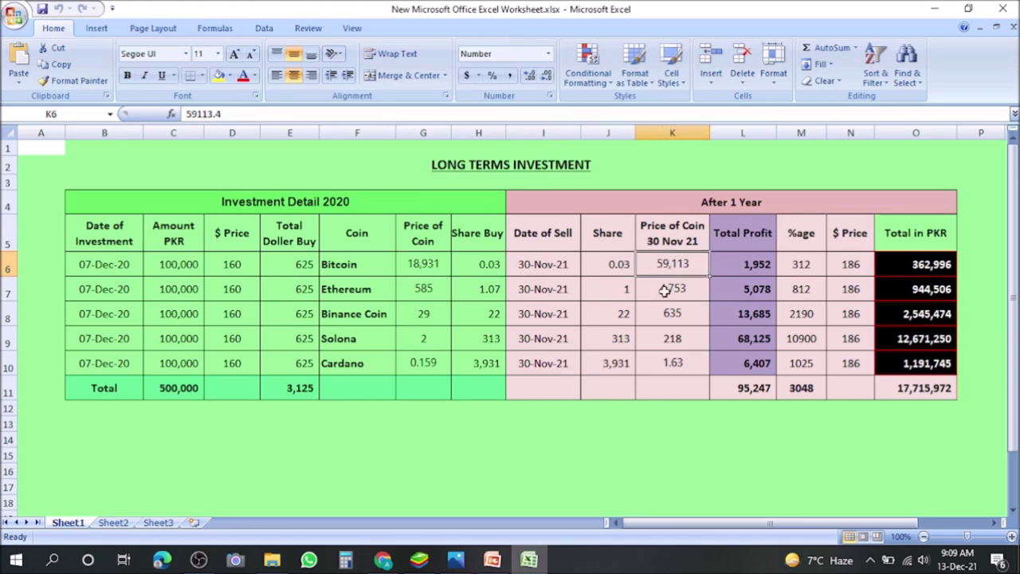
# Highlight Bitcoin's Nov 30, 2021 date and high price on CoinMarketCap in Chrome, and return to the Excel sheet
pyautogui.moveTo(412, 566)
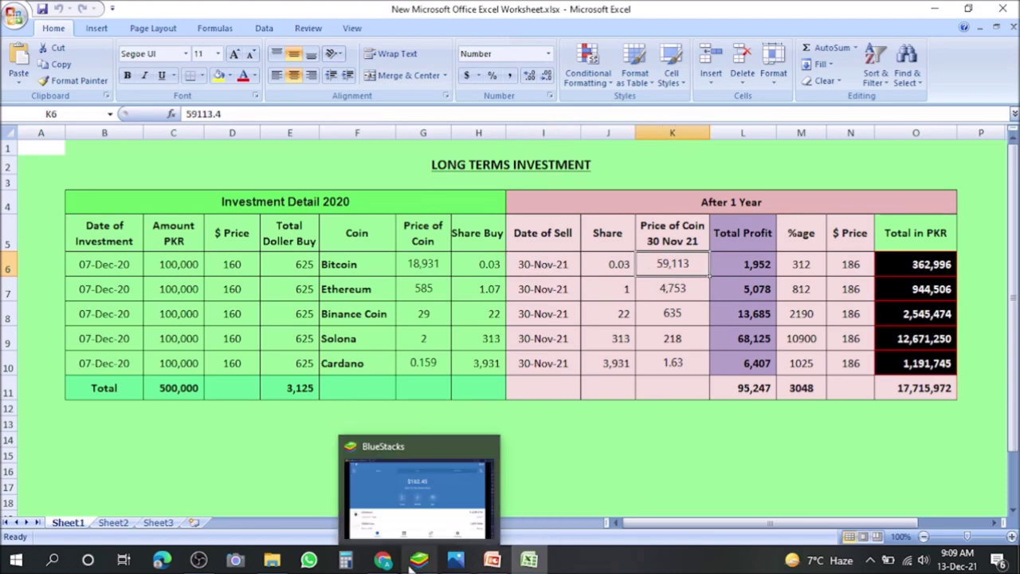
pyautogui.click(382, 561)
pyautogui.scroll(10, 414, 405)
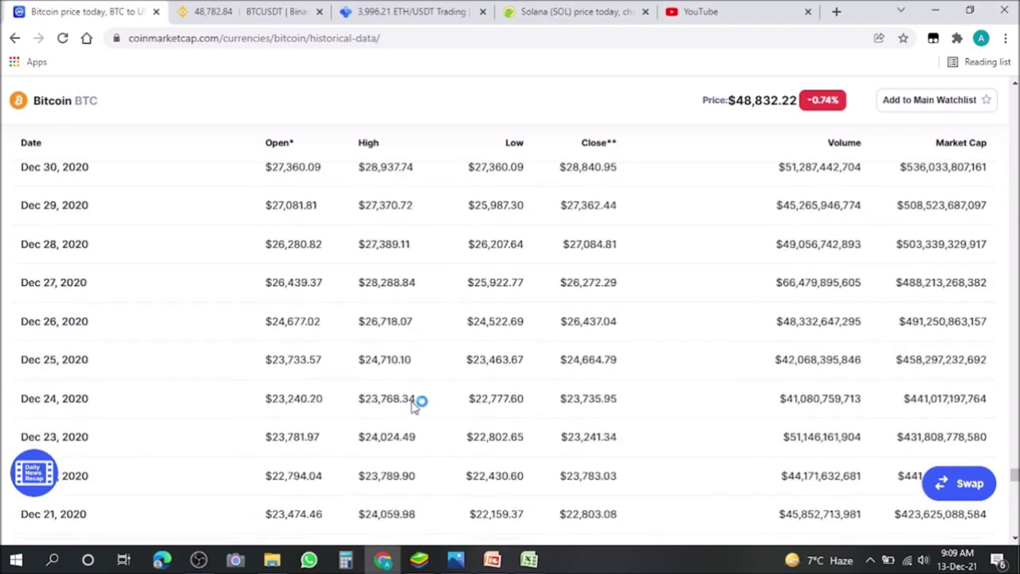
pyautogui.scroll(20, 414, 405)
pyautogui.moveTo(20, 277); pyautogui.dragTo(98, 281)
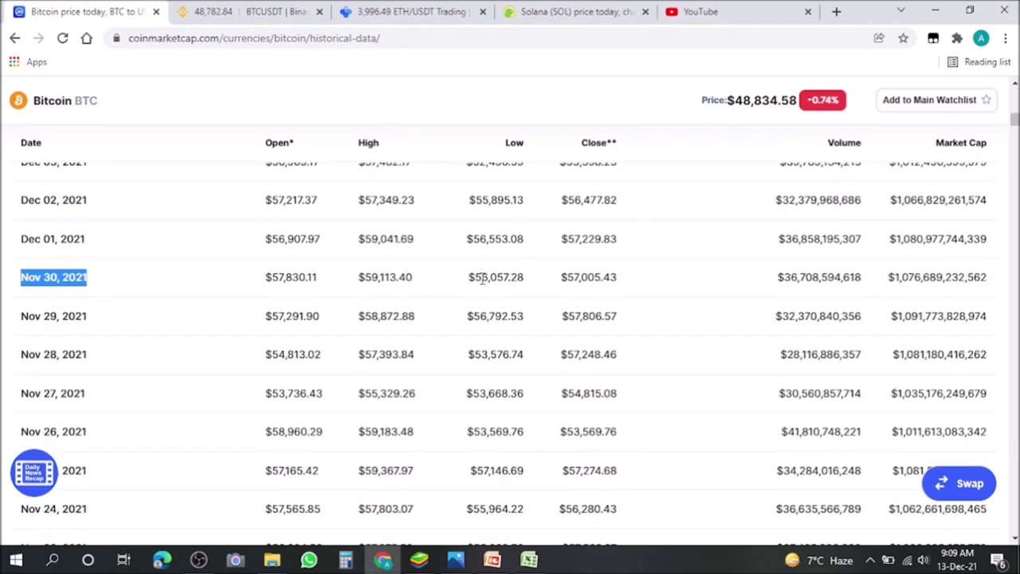
pyautogui.moveTo(365, 277); pyautogui.dragTo(397, 287)
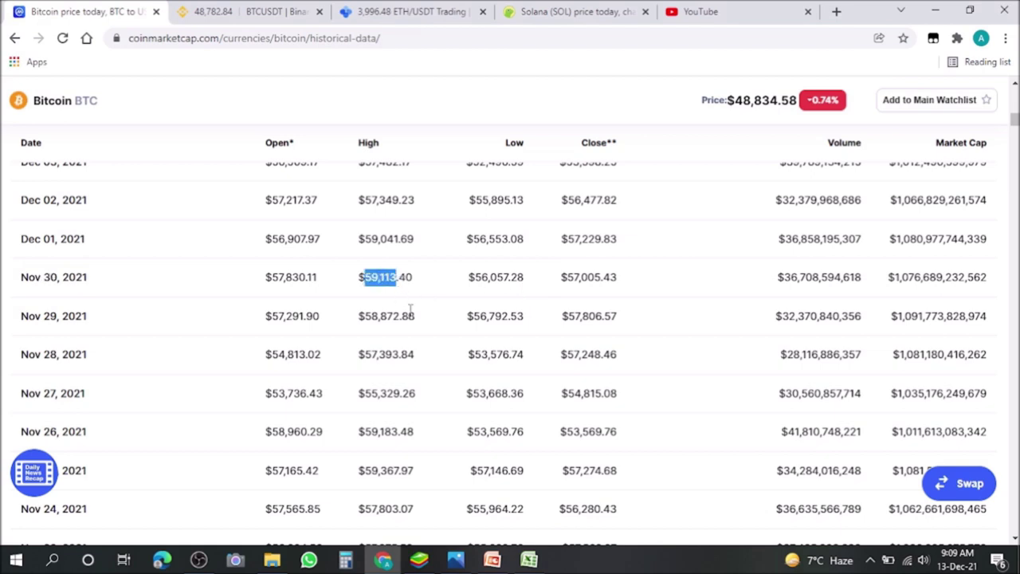
pyautogui.moveTo(529, 561)
pyautogui.click(548, 501)
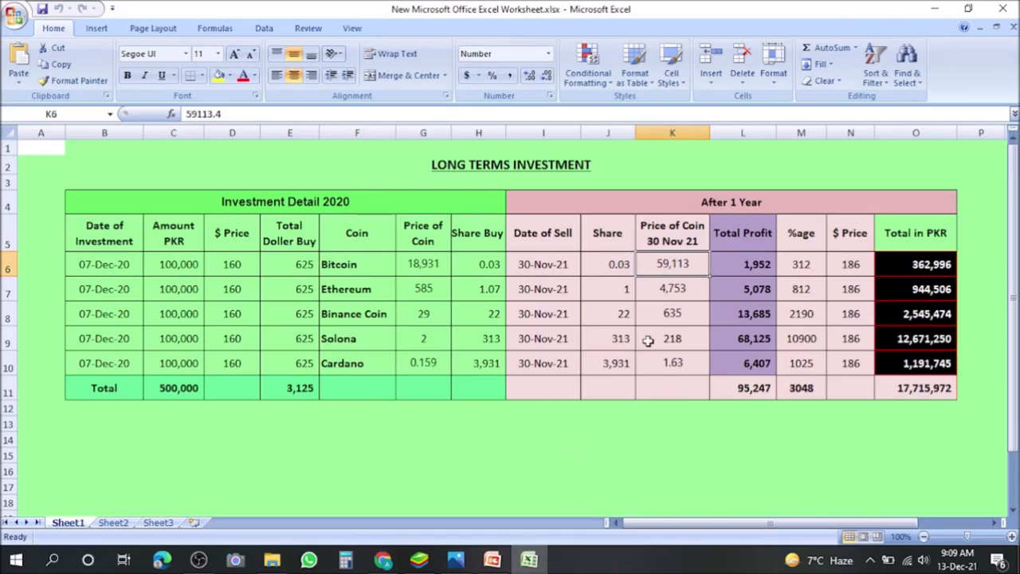
# Review Bitcoin's After 1 Year share, coin price, total profit, percentage, dollar price and total in PKR
pyautogui.click(621, 270)
pyautogui.click(662, 267)
pyautogui.click(754, 274)
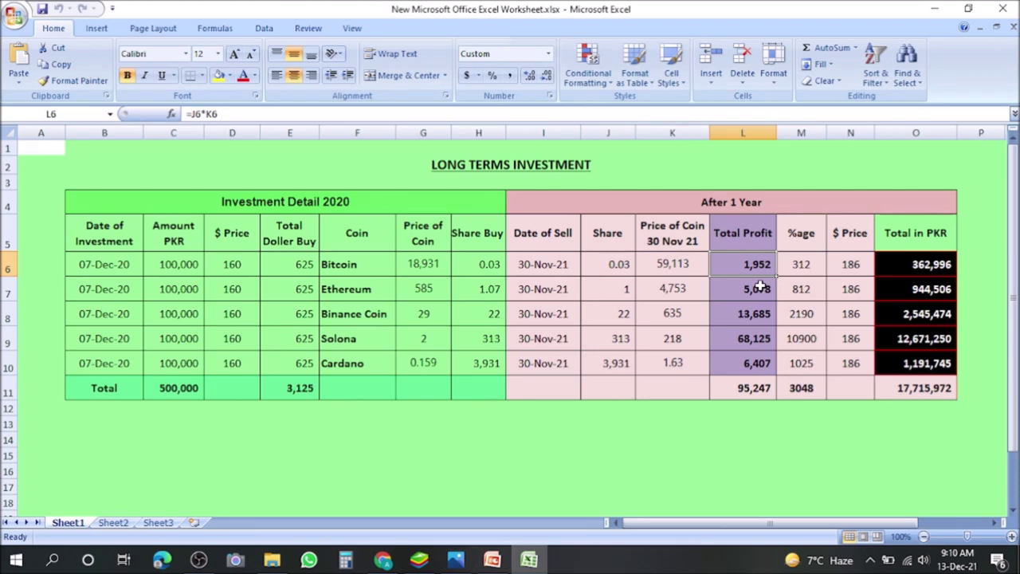
pyautogui.click(804, 269)
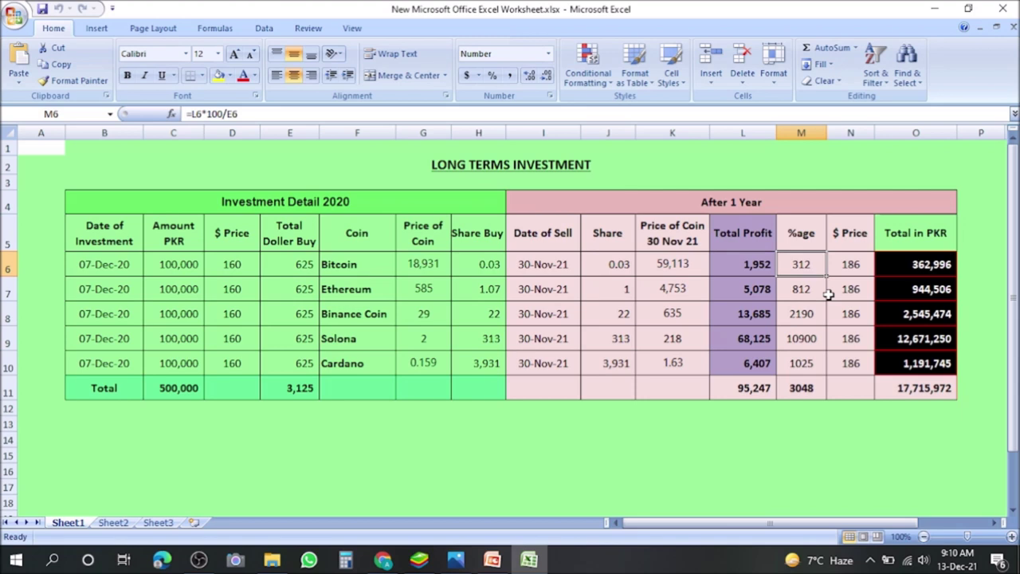
pyautogui.click(852, 268)
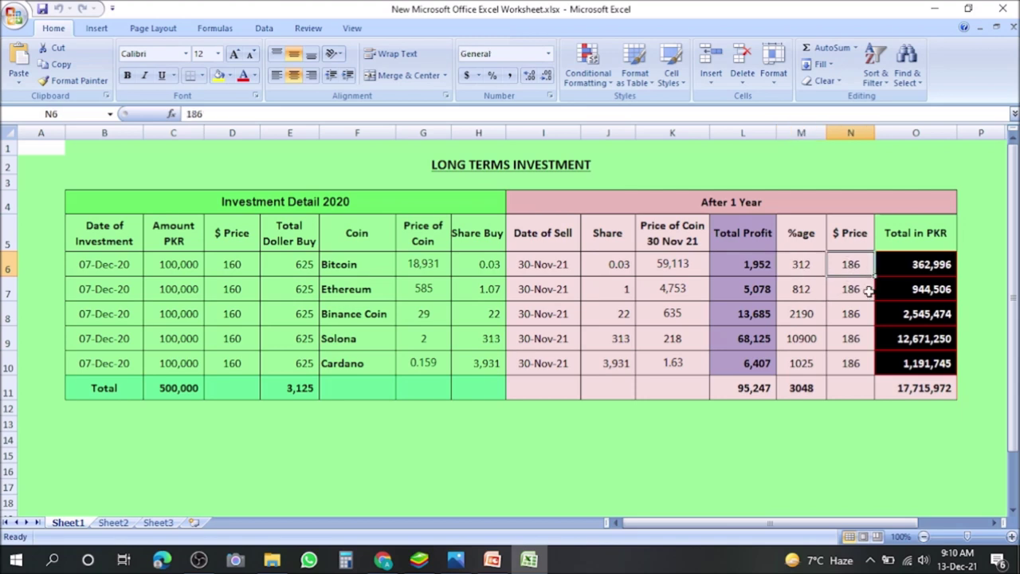
pyautogui.click(761, 268)
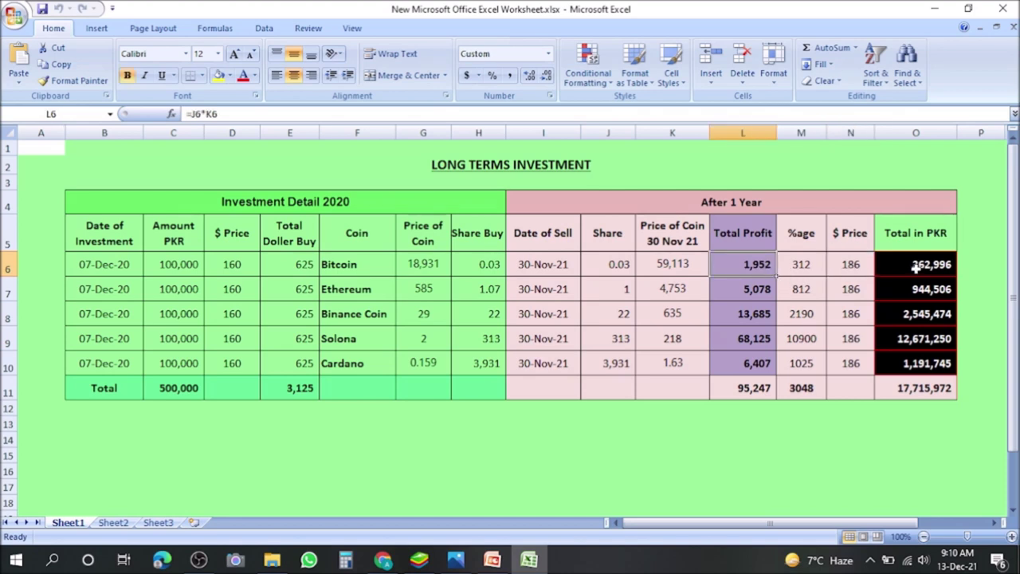
pyautogui.click(916, 273)
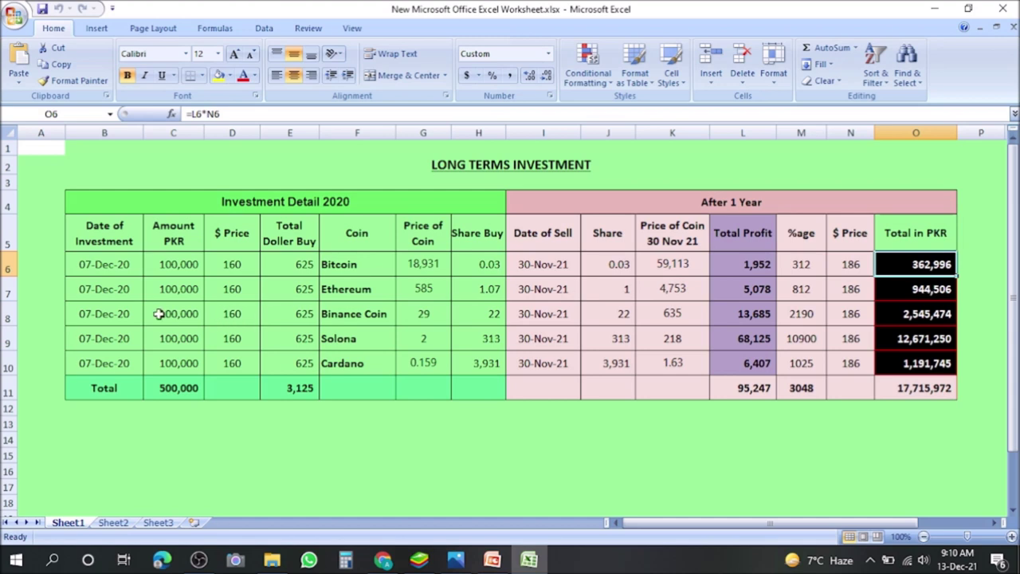
# Review Ethereum's investment date, amount in PKR, purchase price and share bought in the Investment Detail 2020 section
pyautogui.click(119, 292)
pyautogui.click(320, 290)
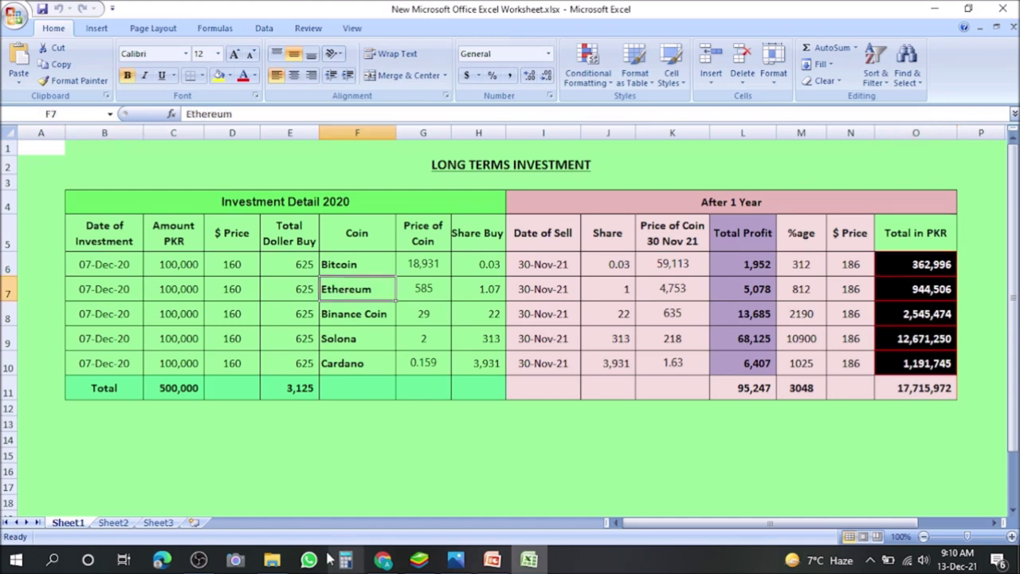
pyautogui.moveTo(384, 562)
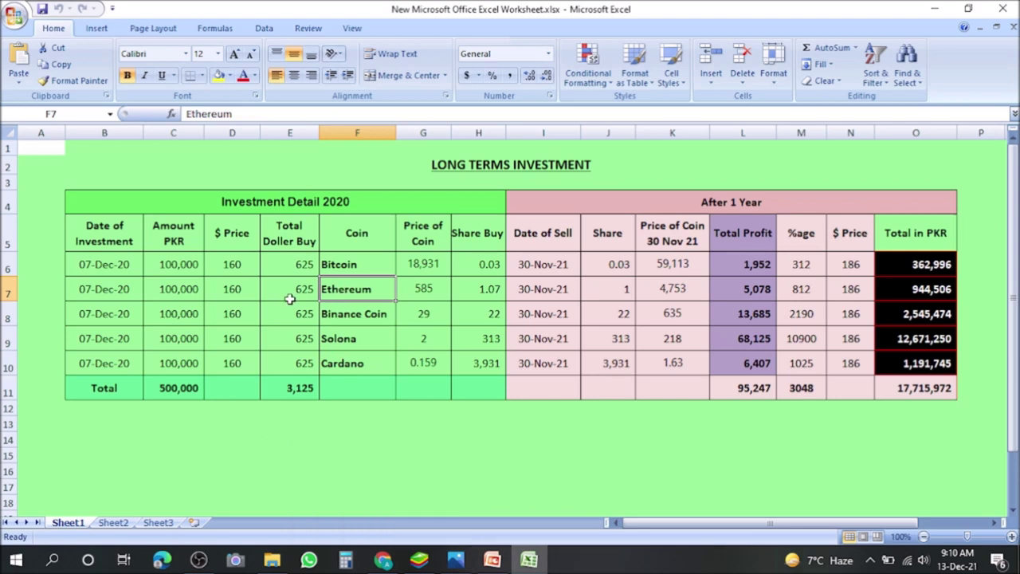
pyautogui.click(179, 290)
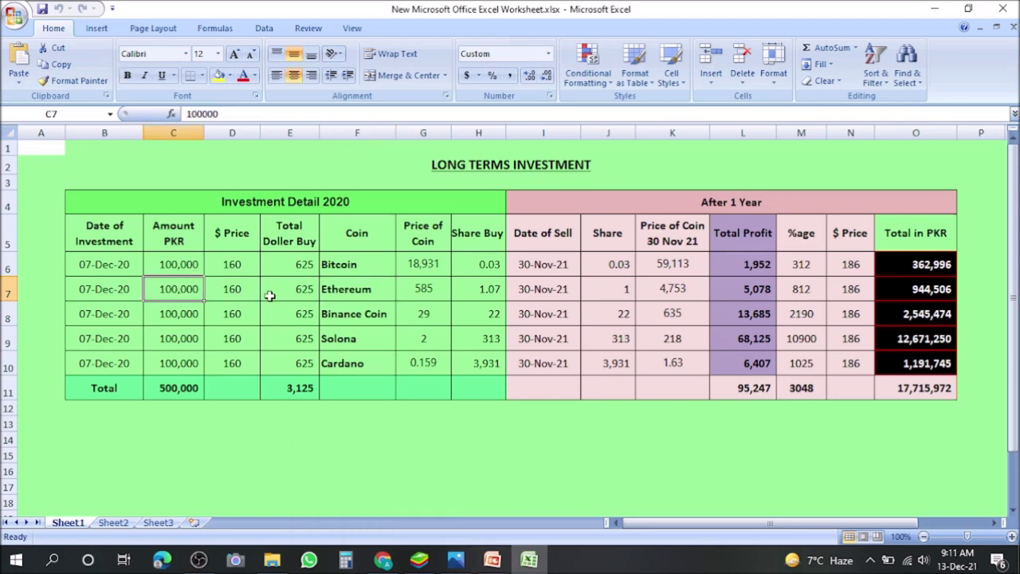
pyautogui.click(352, 289)
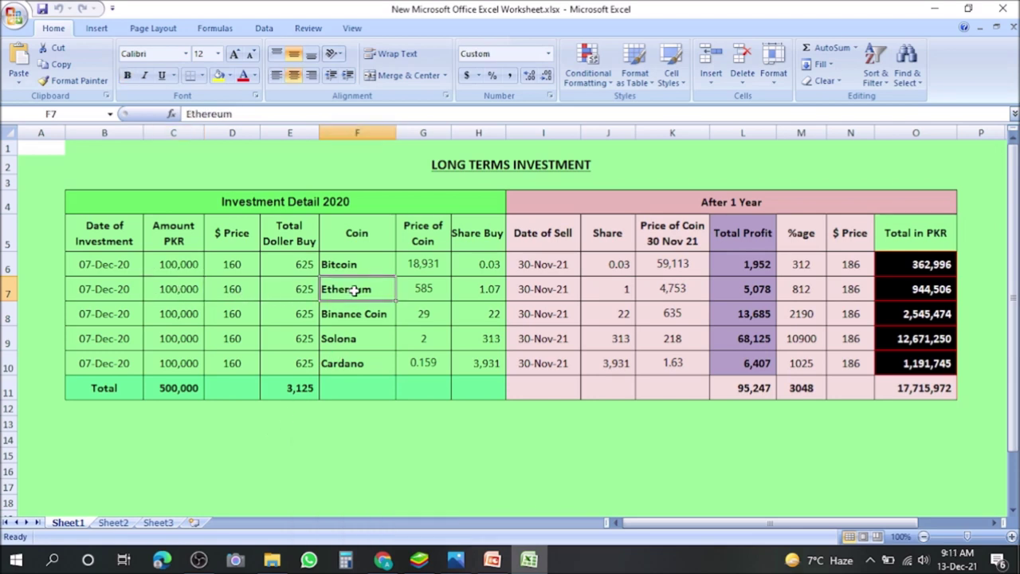
pyautogui.click(425, 289)
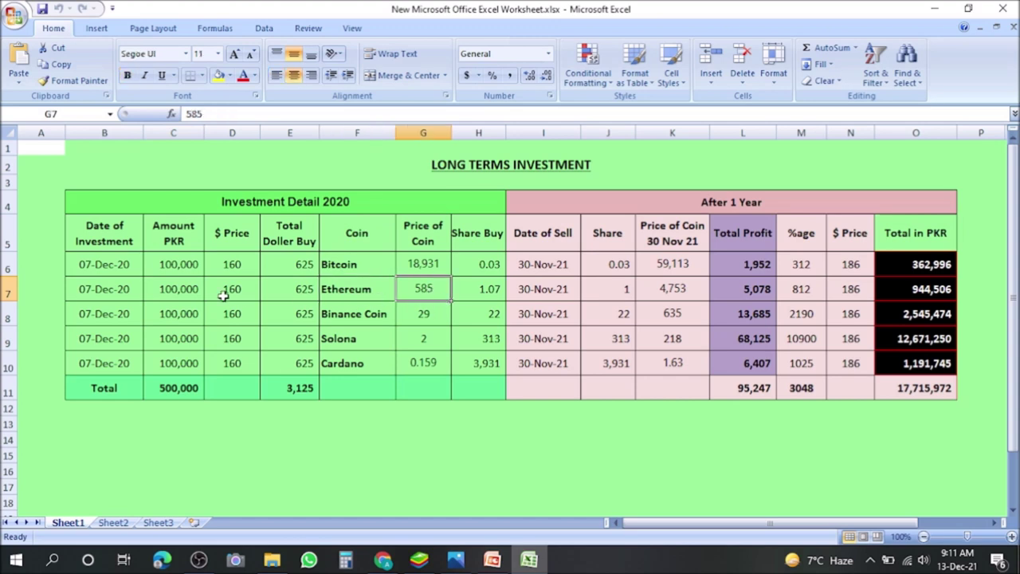
pyautogui.click(130, 293)
pyautogui.click(423, 290)
pyautogui.click(482, 294)
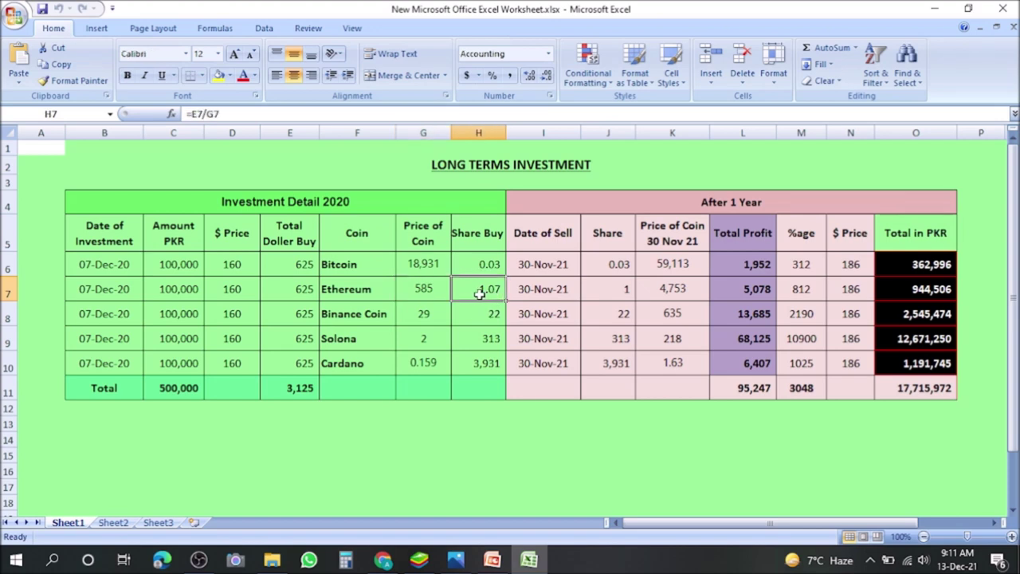
# Review Ethereum's date of sell, 30 Nov 21 coin price, total profit, percentage, dollar price and total in PKR
pyautogui.click(540, 288)
pyautogui.click(767, 297)
pyautogui.click(558, 290)
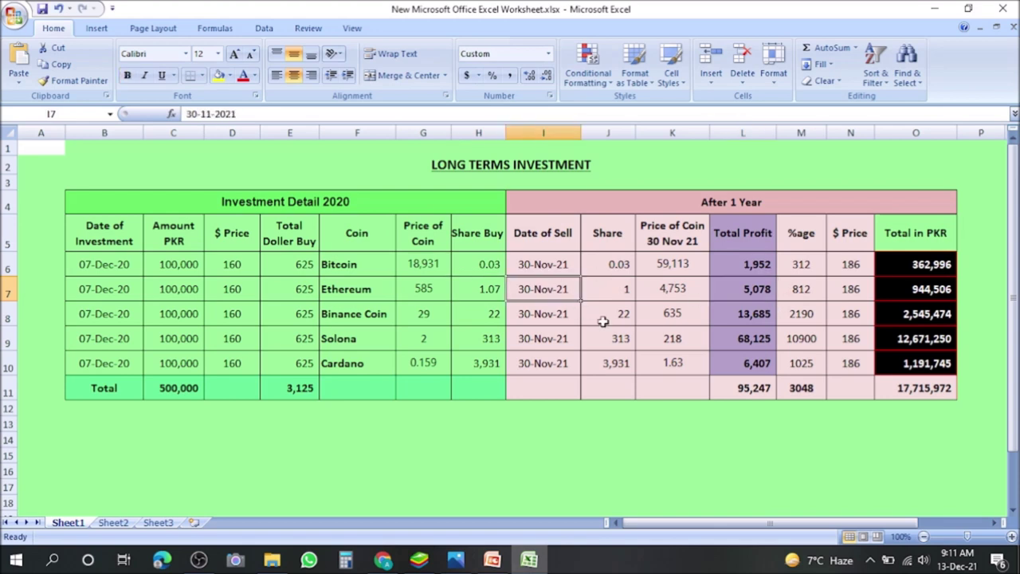
pyautogui.click(678, 293)
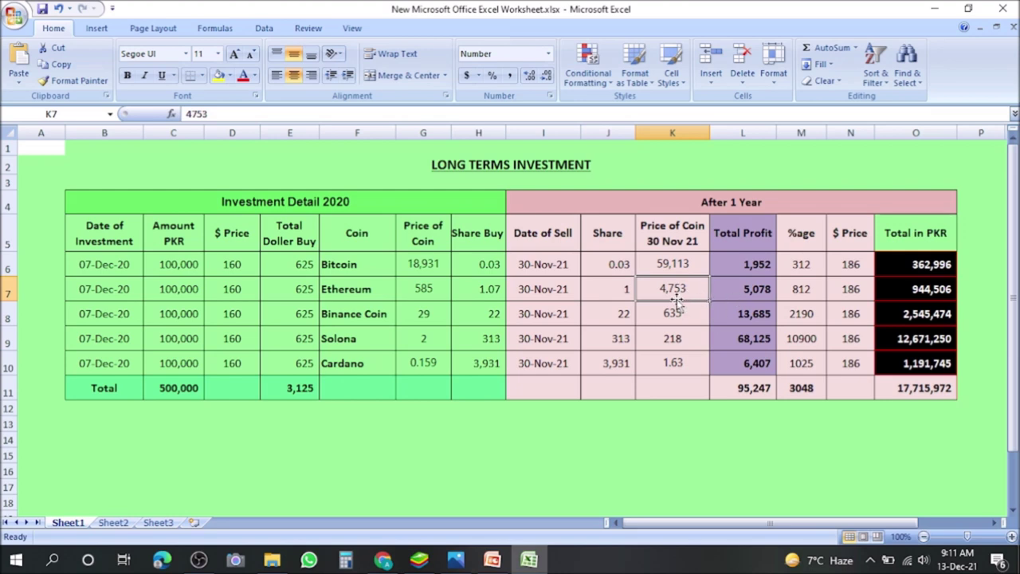
pyautogui.click(756, 294)
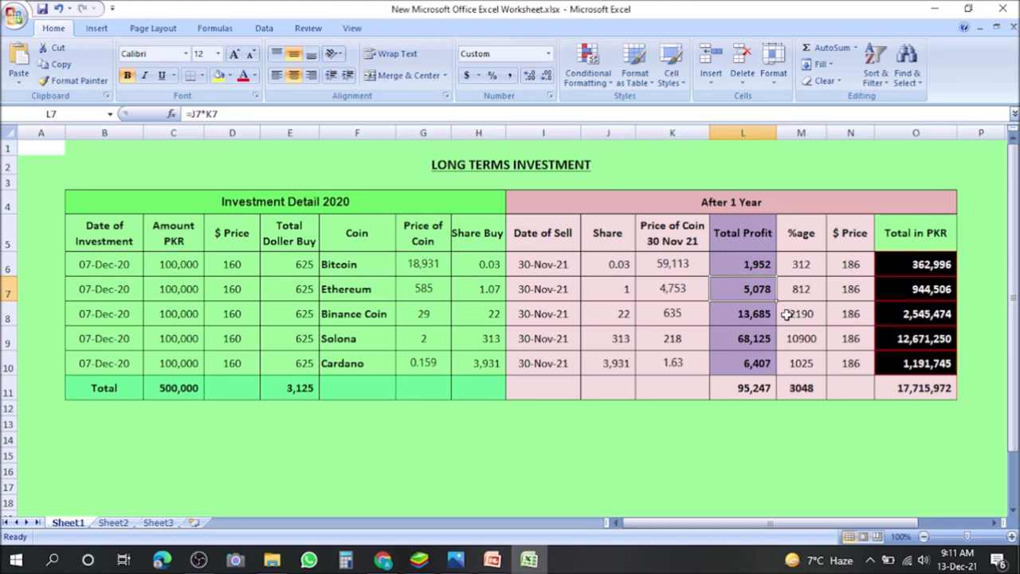
pyautogui.click(803, 296)
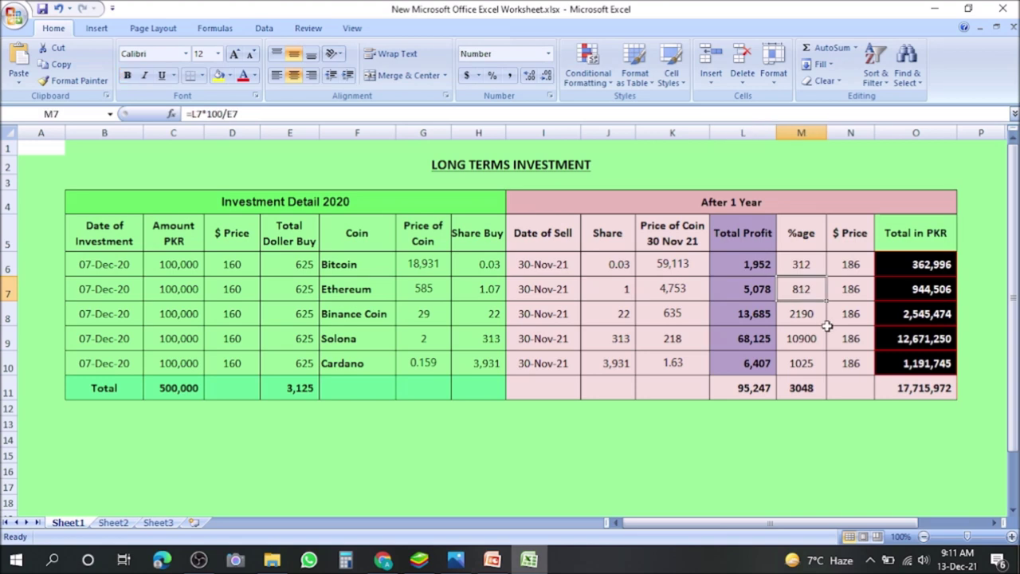
pyautogui.click(850, 287)
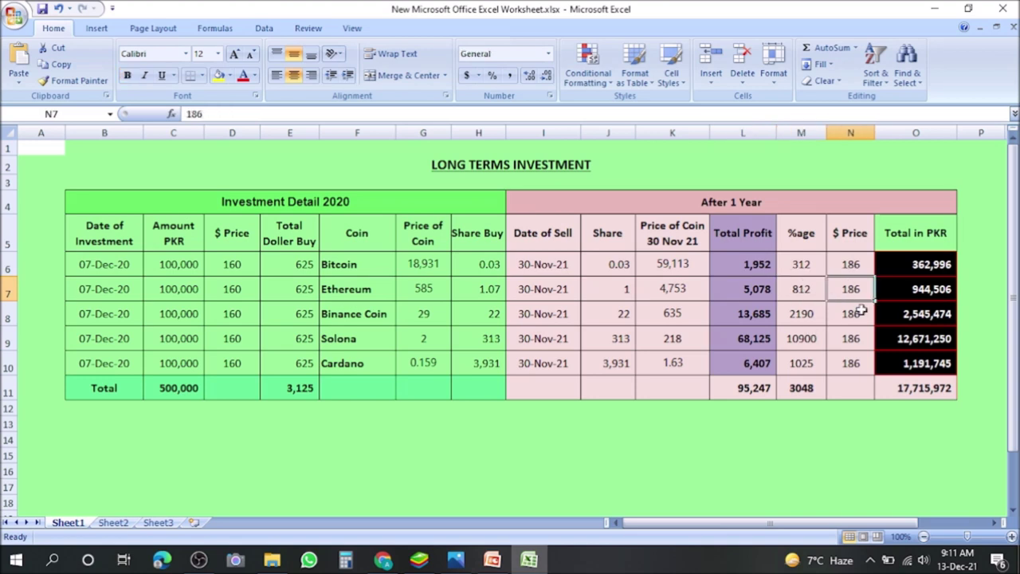
pyautogui.click(903, 298)
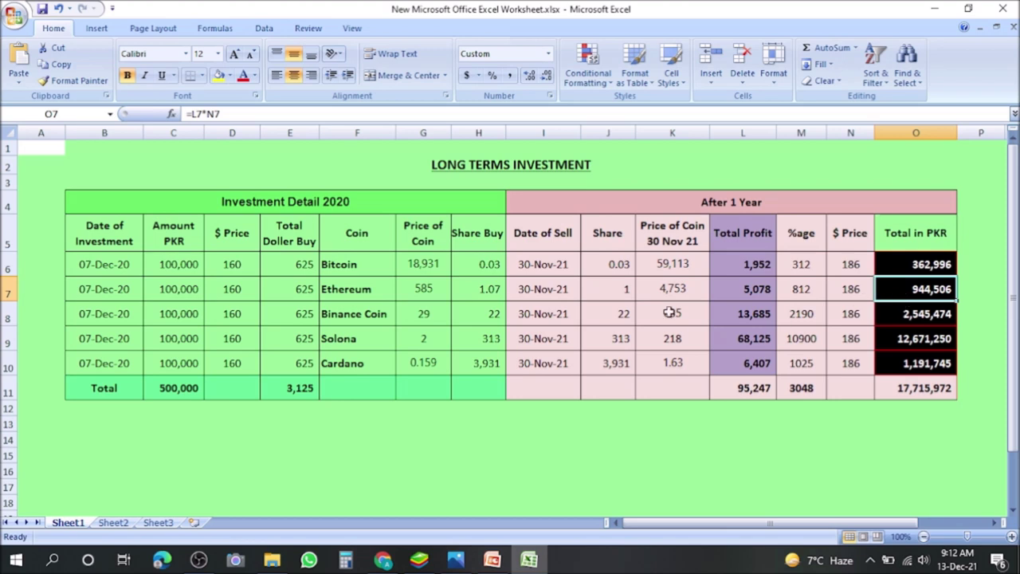
# Review Binance Coin's date of sell, 30 Nov 21 coin price and total in PKR
pyautogui.click(363, 315)
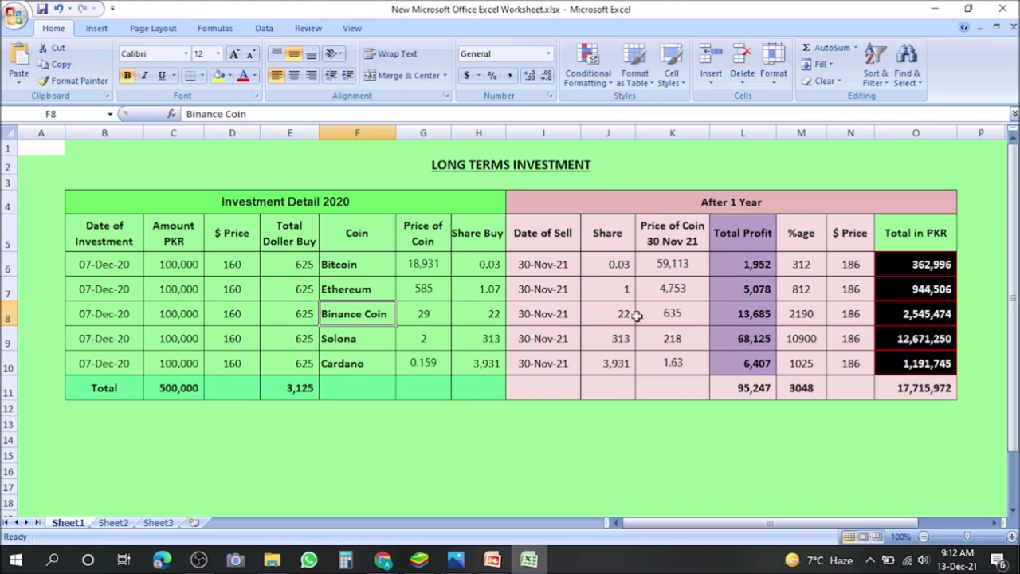
pyautogui.click(543, 311)
pyautogui.click(666, 314)
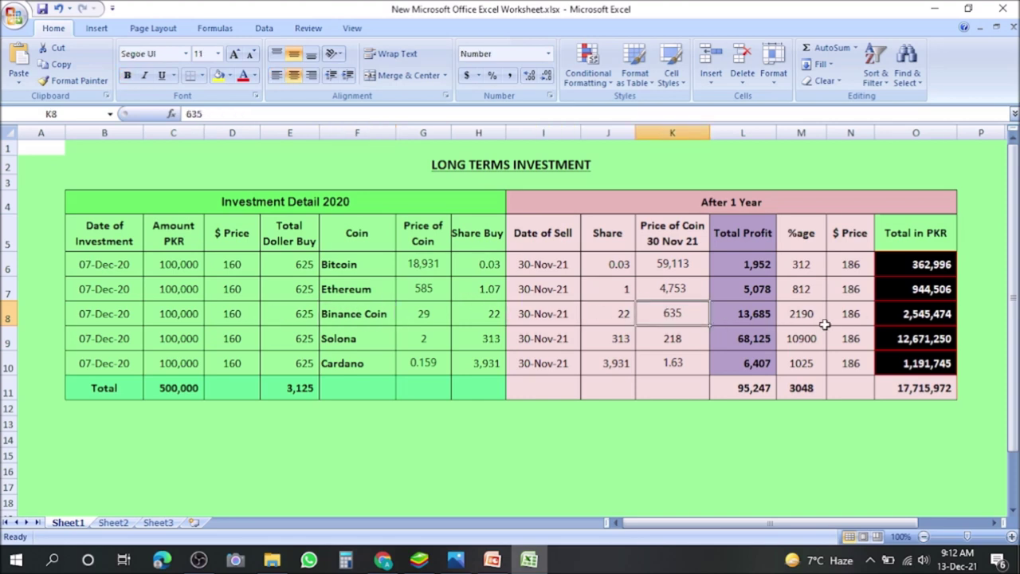
pyautogui.click(900, 317)
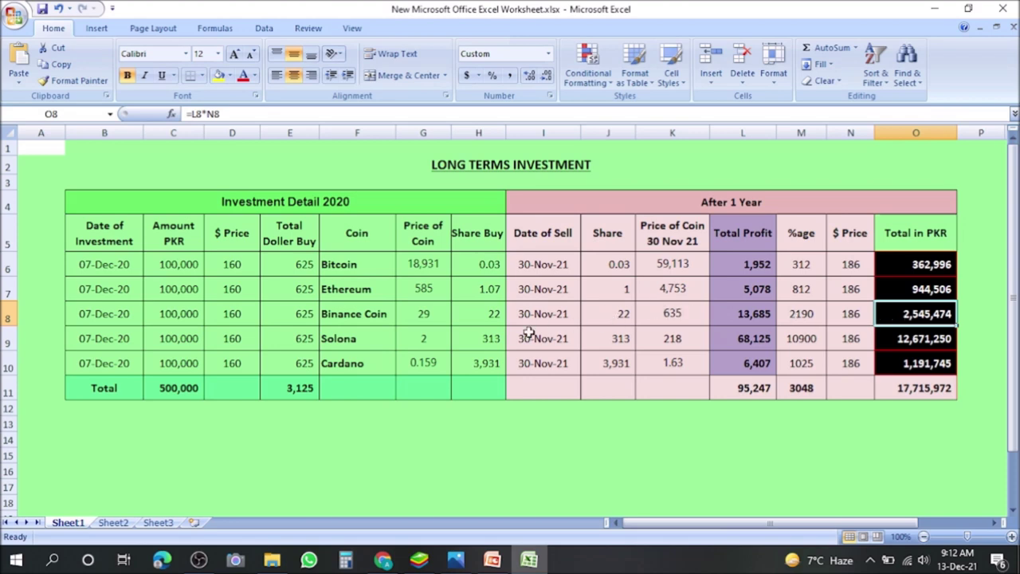
# Review Solona's date of investment, purchase price and total in PKR
pyautogui.click(130, 341)
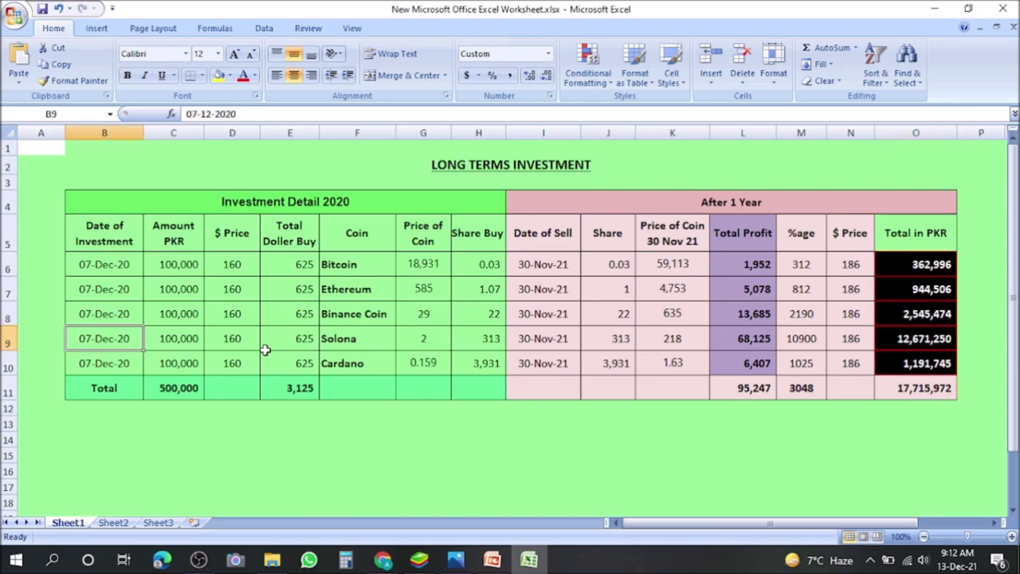
pyautogui.click(349, 340)
pyautogui.click(442, 344)
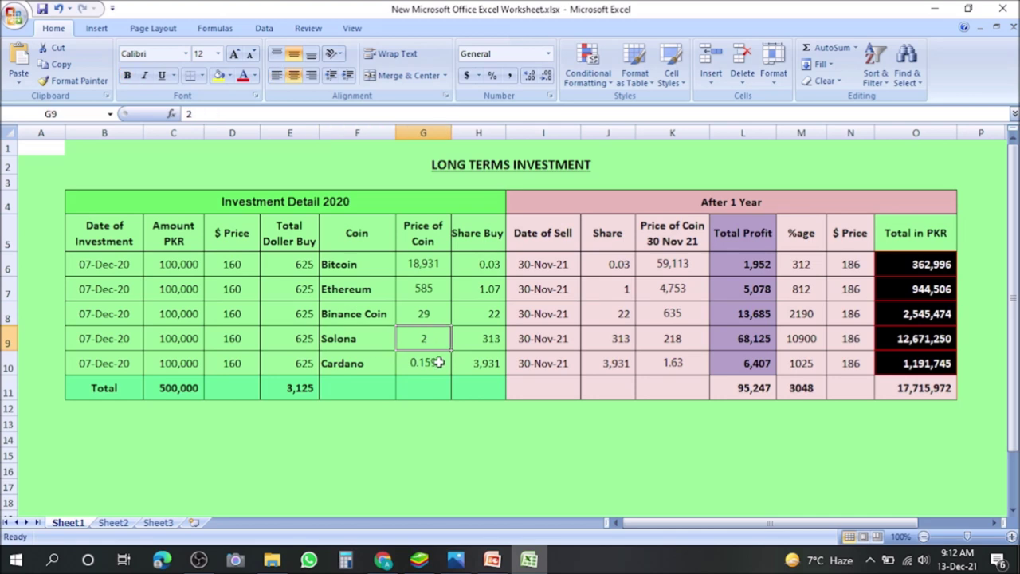
pyautogui.click(901, 346)
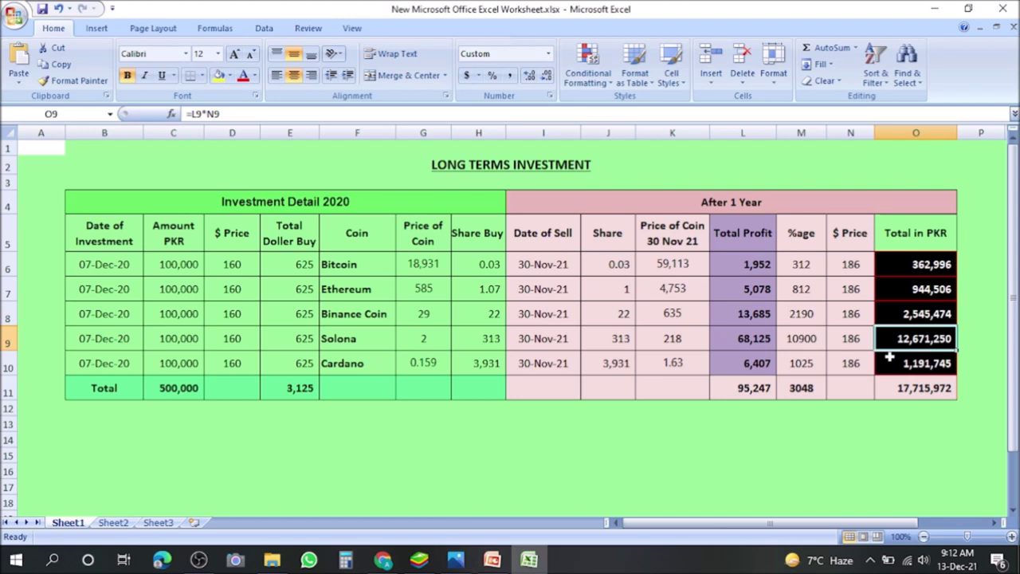
# Review Cardano's investment date, purchase price, date of sell, 30 Nov 21 coin price, total profit and total in PKR
pyautogui.click(121, 363)
pyautogui.click(366, 367)
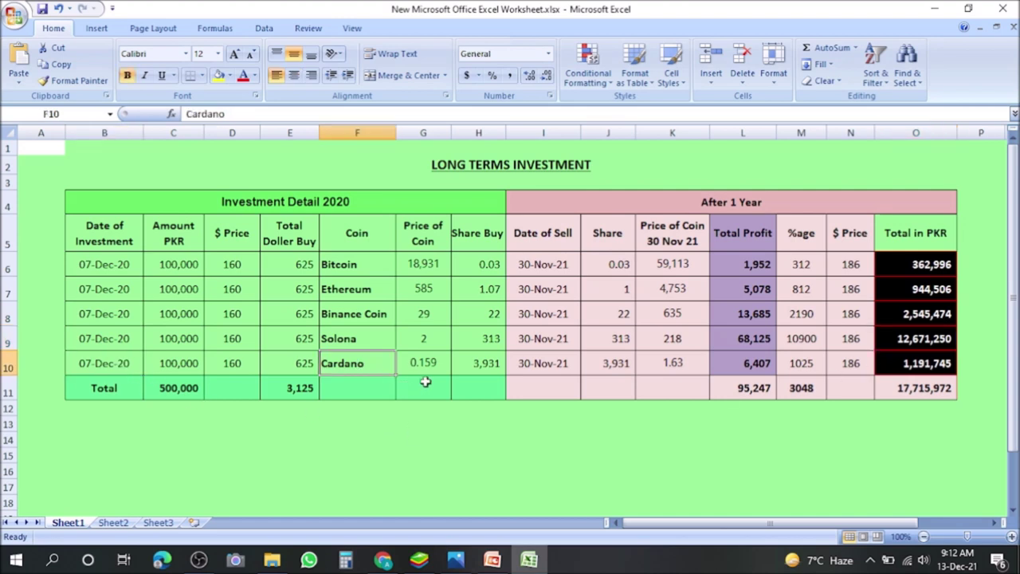
pyautogui.click(429, 368)
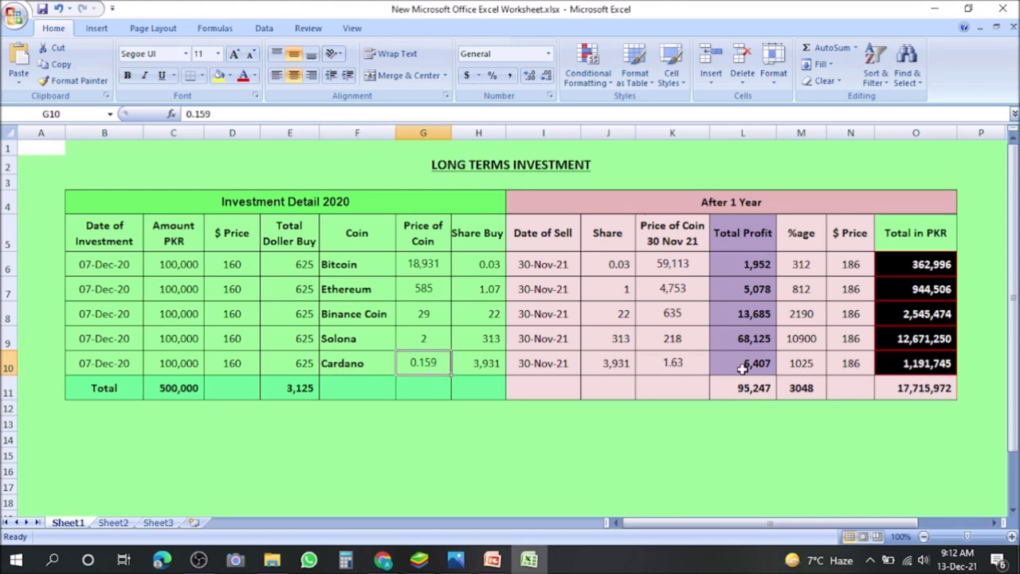
pyautogui.click(738, 370)
pyautogui.click(562, 363)
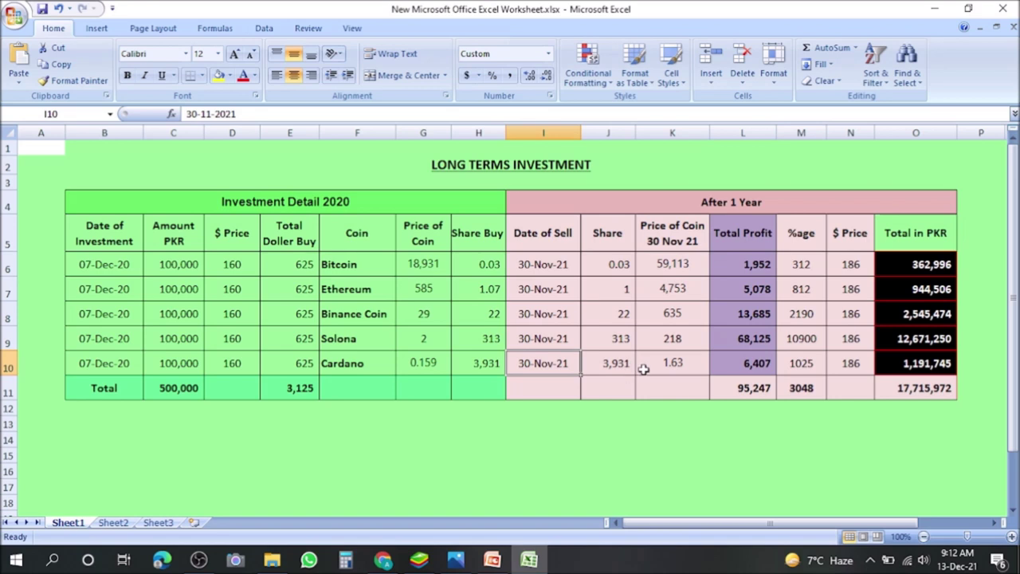
pyautogui.click(670, 375)
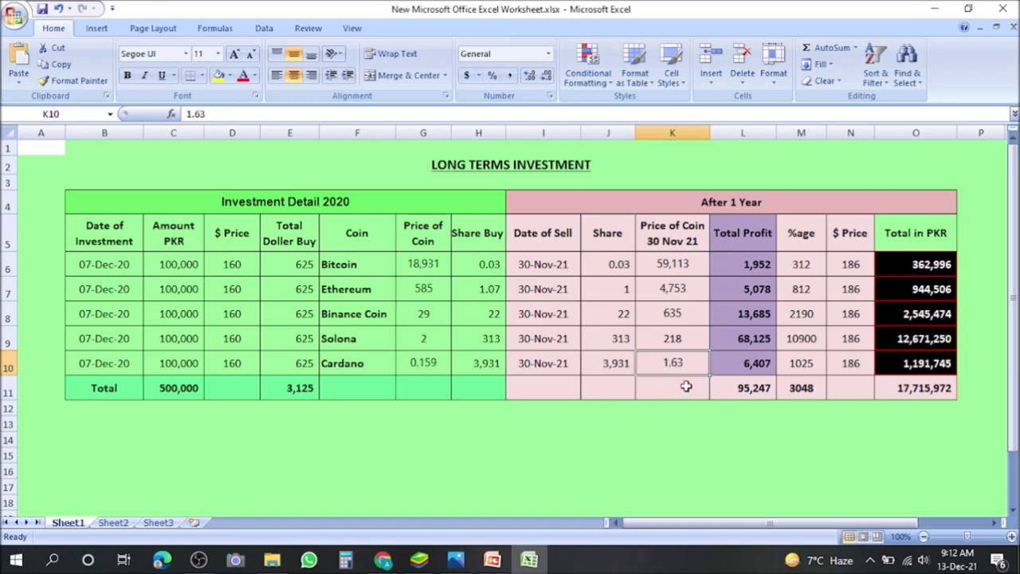
pyautogui.click(906, 369)
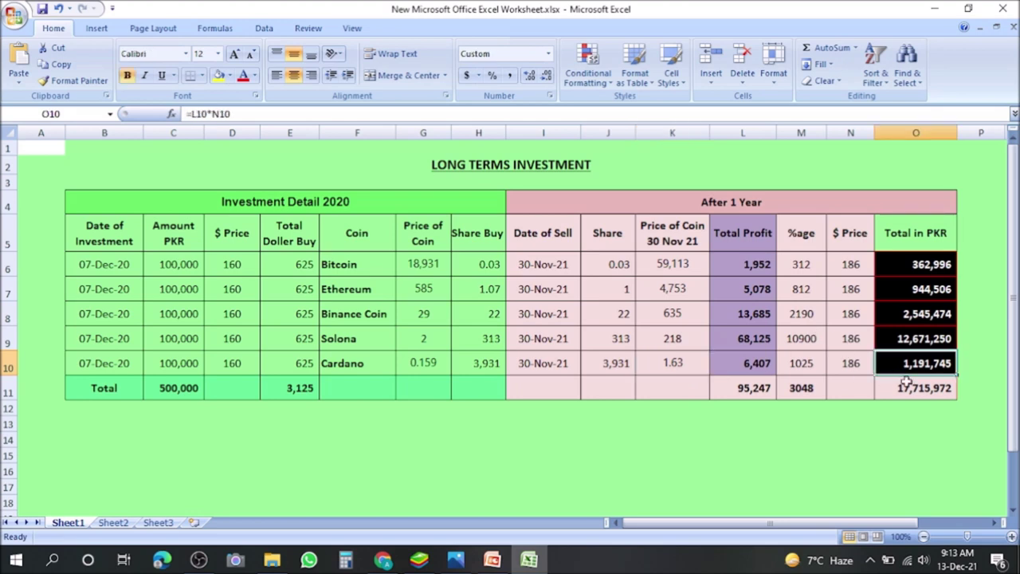